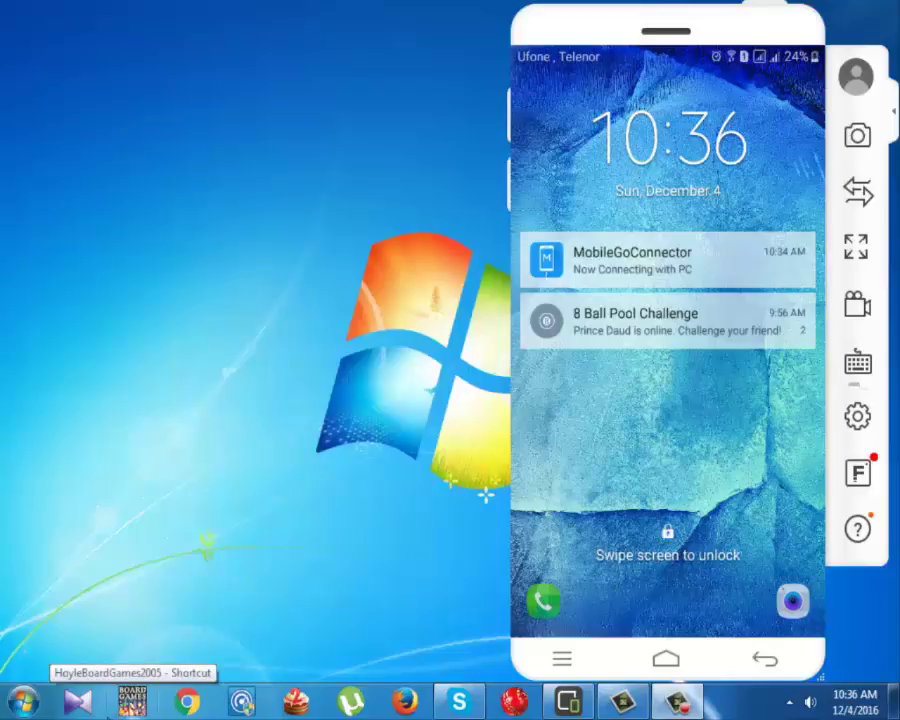
pyautogui.click(72, 705)
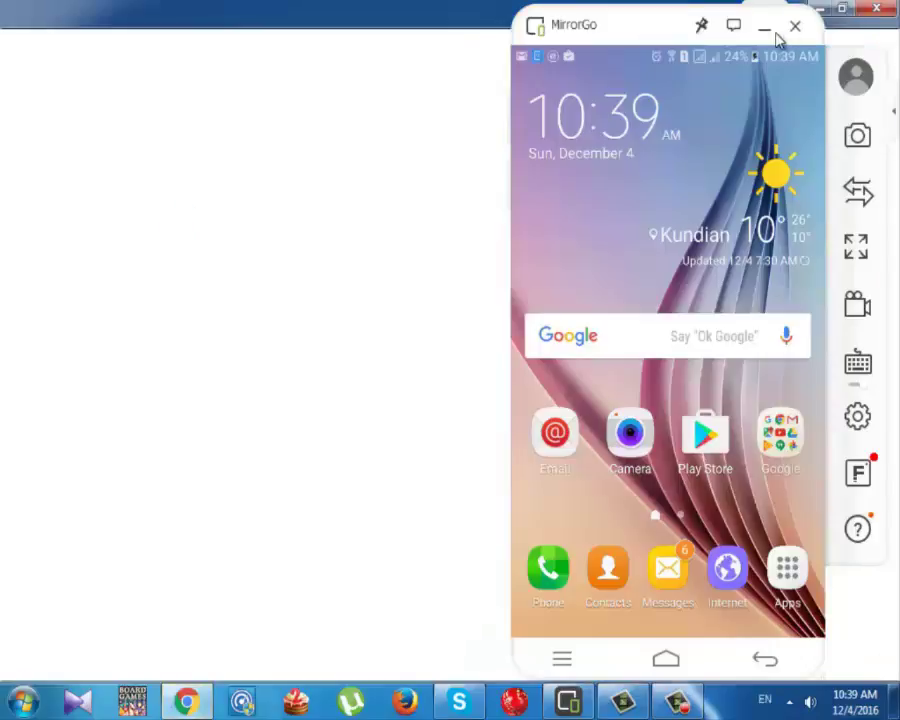
# Step: Minimize the phone mirroring window, close the browser's find bar and search Google for dev47apps
pyautogui.click(762, 28)
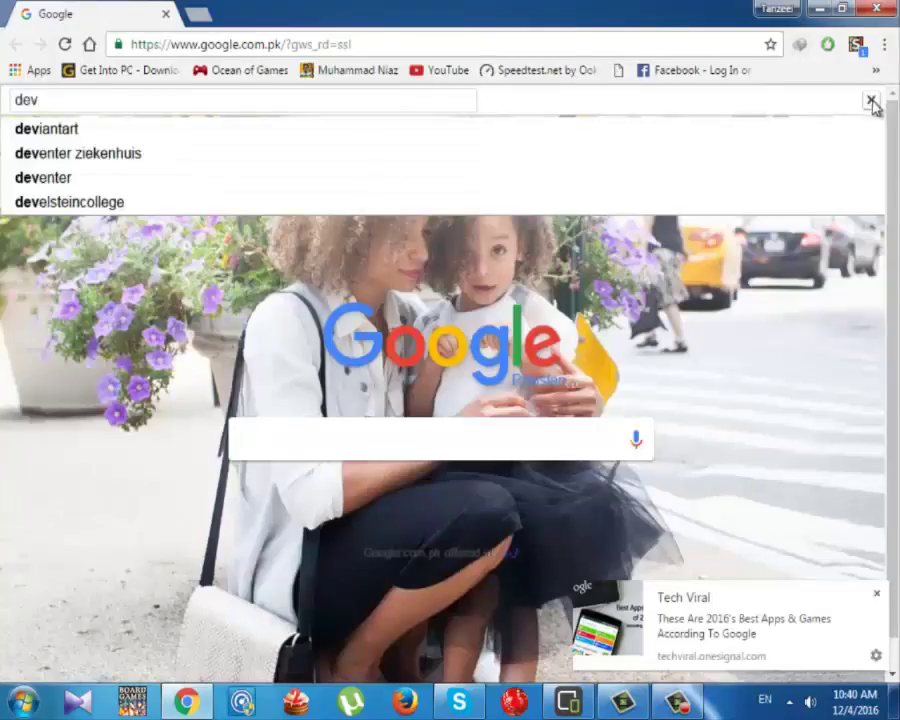
pyautogui.click(871, 99)
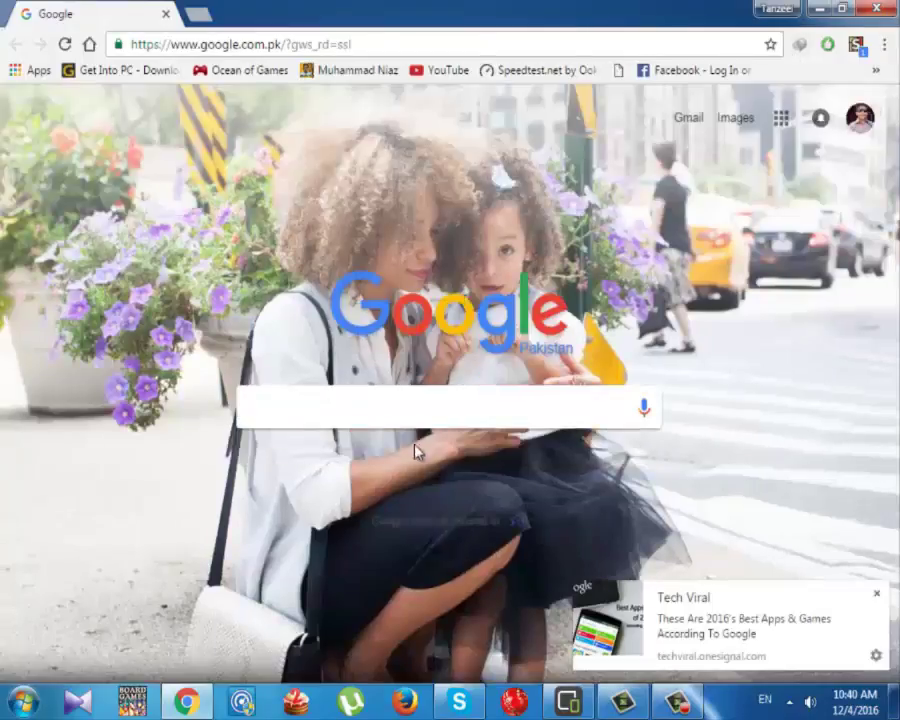
pyautogui.click(366, 416)
pyautogui.write('dev')
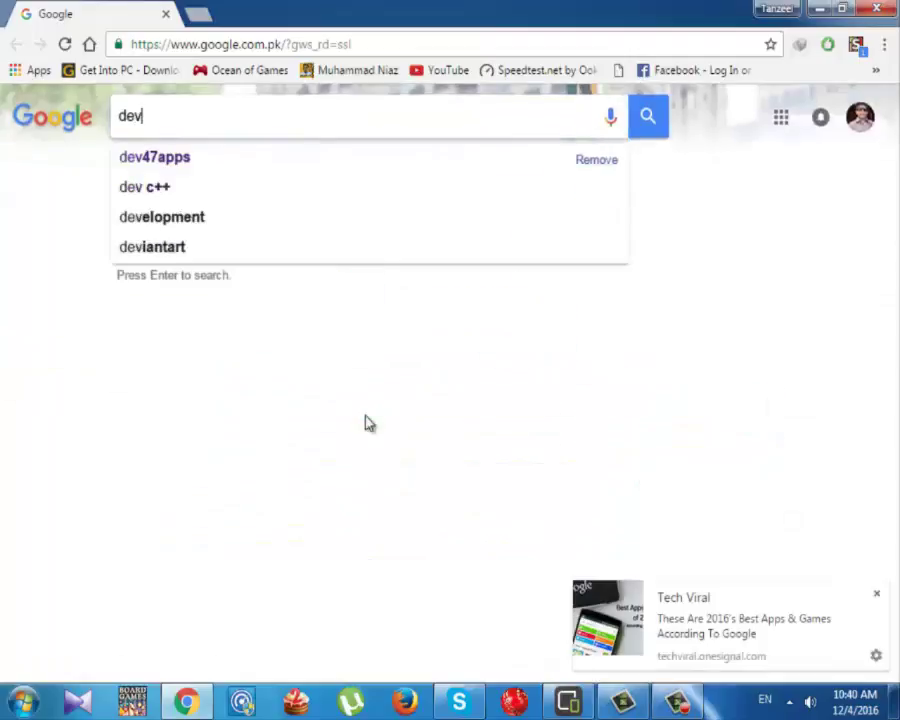
pyautogui.write('47')
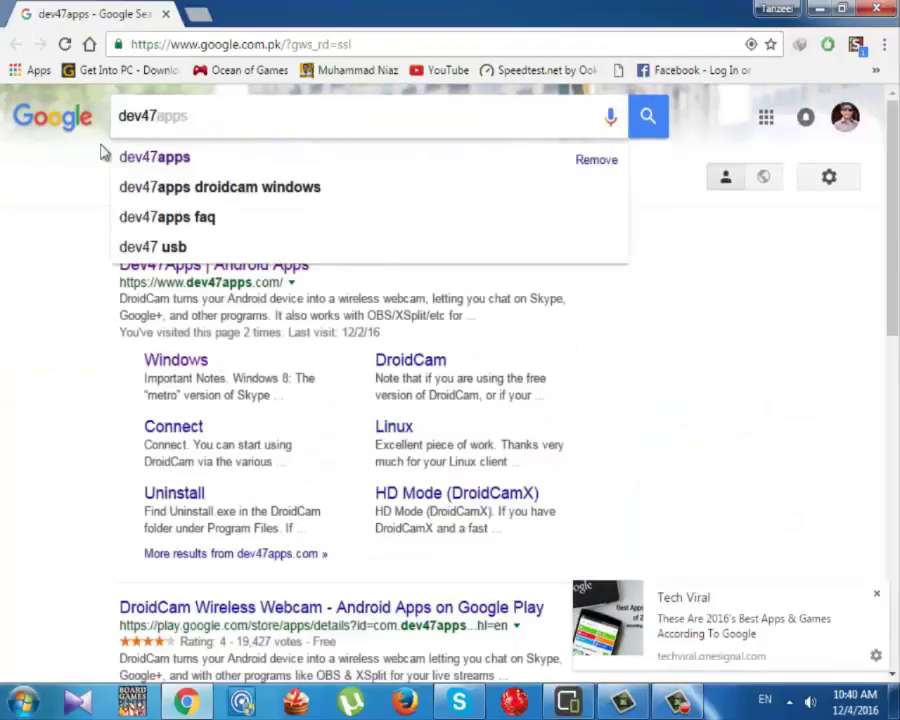
pyautogui.click(180, 157)
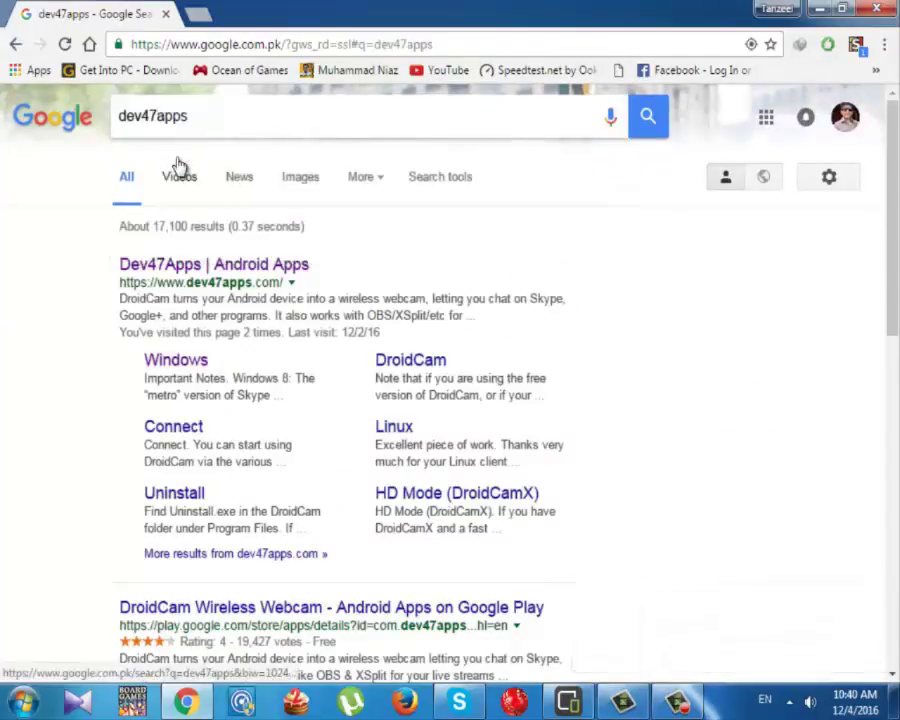
# Step: Open the Dev47Apps site and download the Windows Client v6.0 archive DroidCam_Client_6.0.zip to E:\games
pyautogui.click(213, 266)
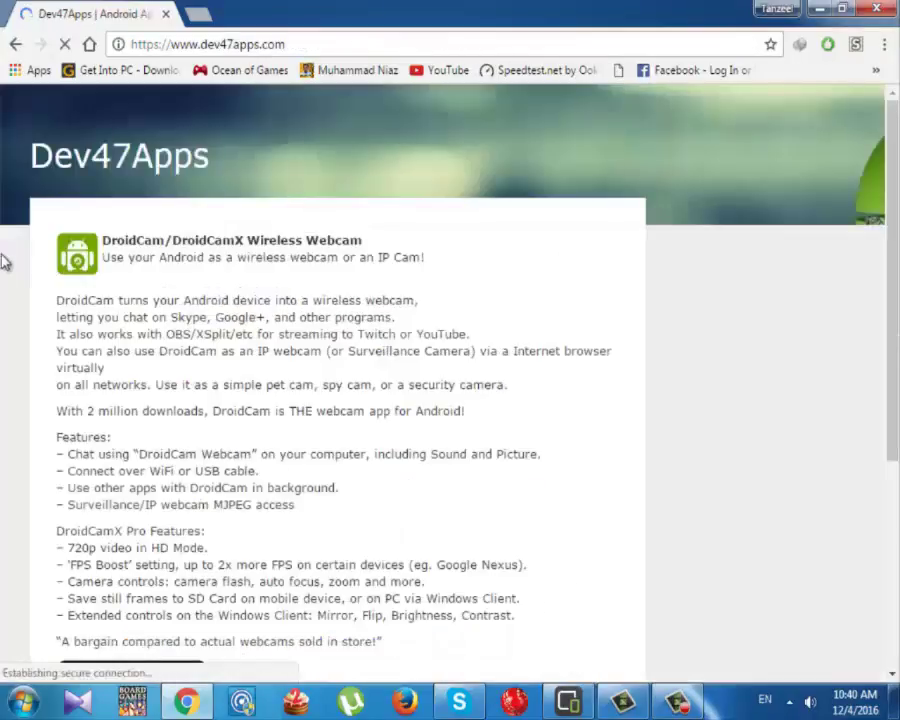
pyautogui.scroll(-3, 600, 436)
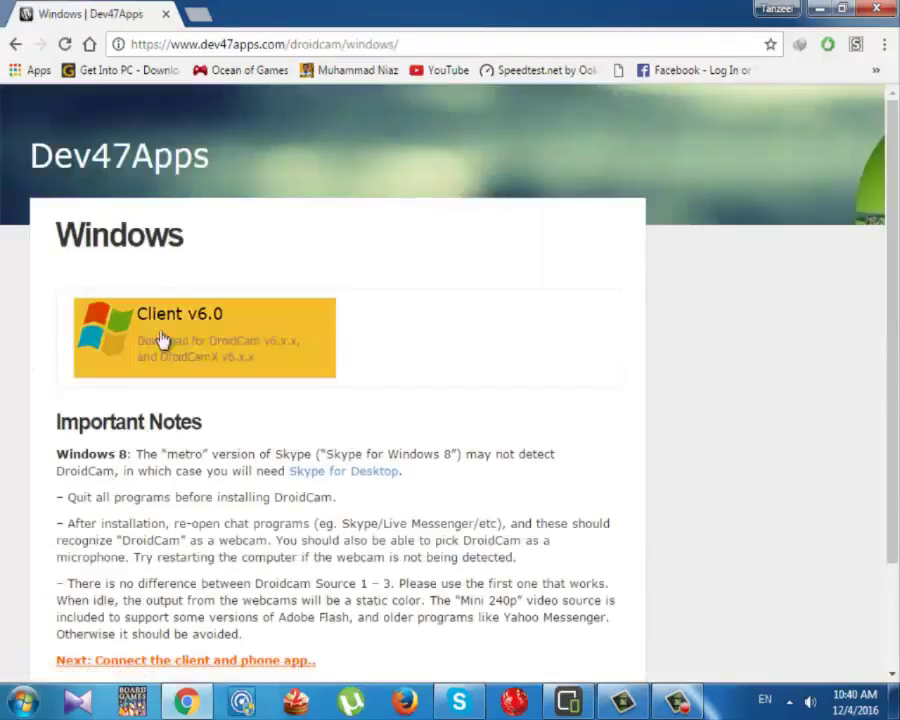
pyautogui.click(190, 340)
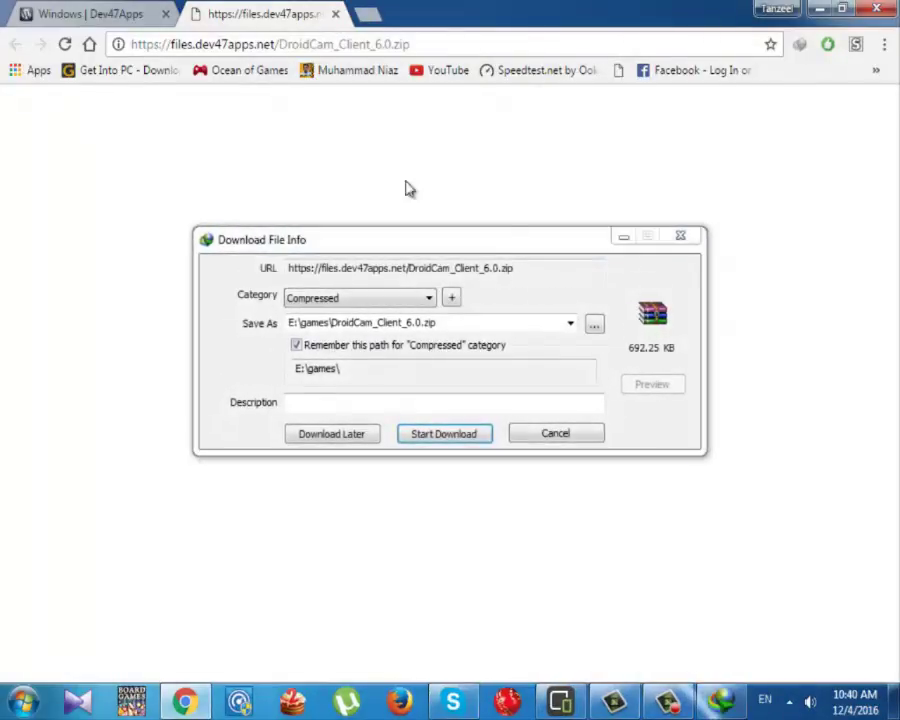
pyautogui.click(472, 440)
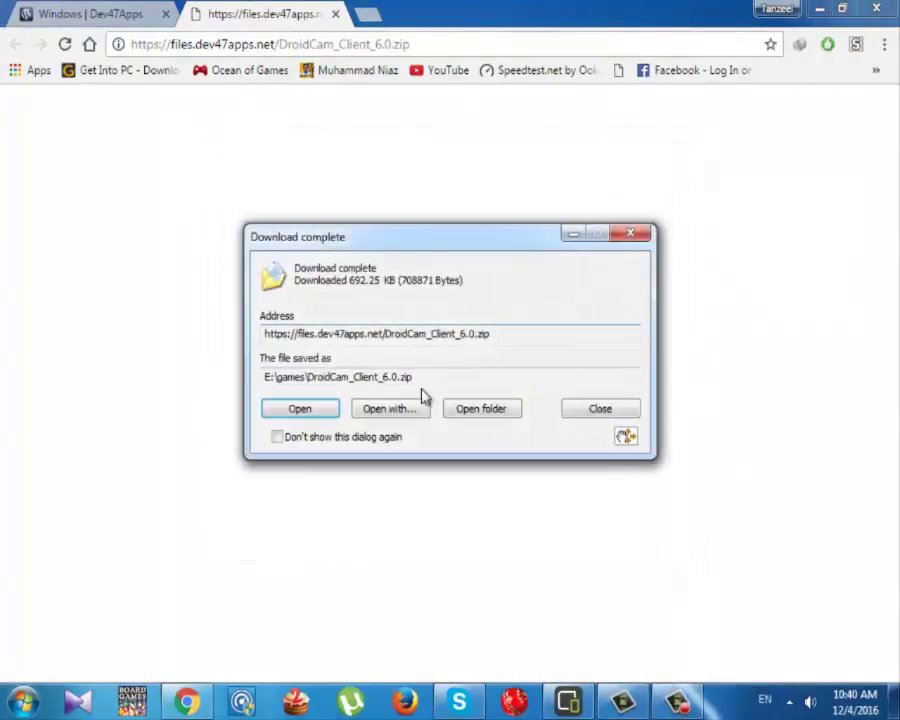
# Step: Run the DroidCam client installer from the downloaded archive, then close the download's browser tab and minimize the browser
pyautogui.click(302, 412)
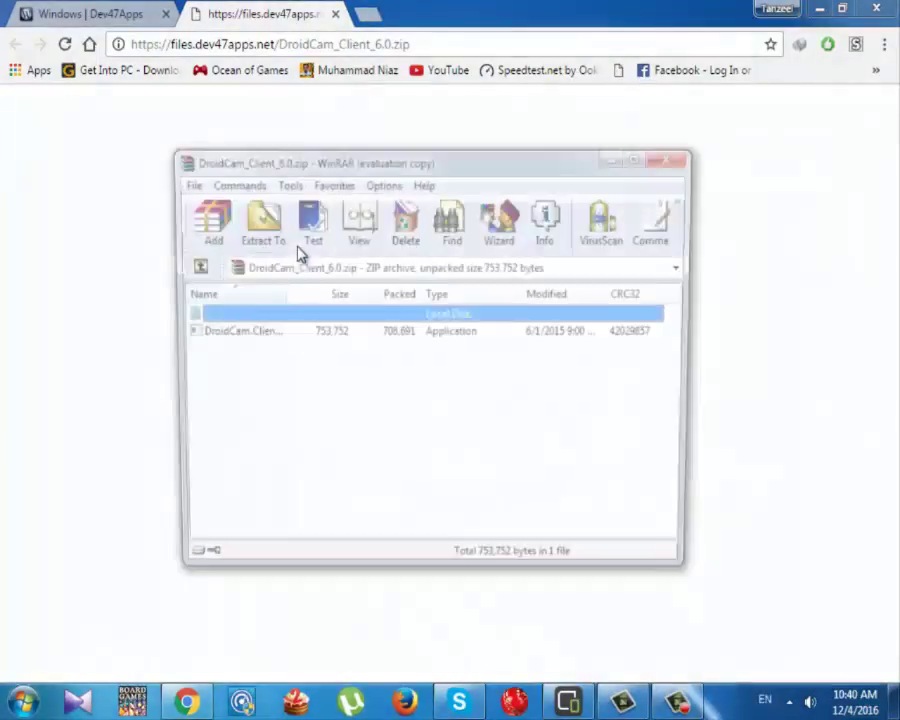
pyautogui.click(225, 334)
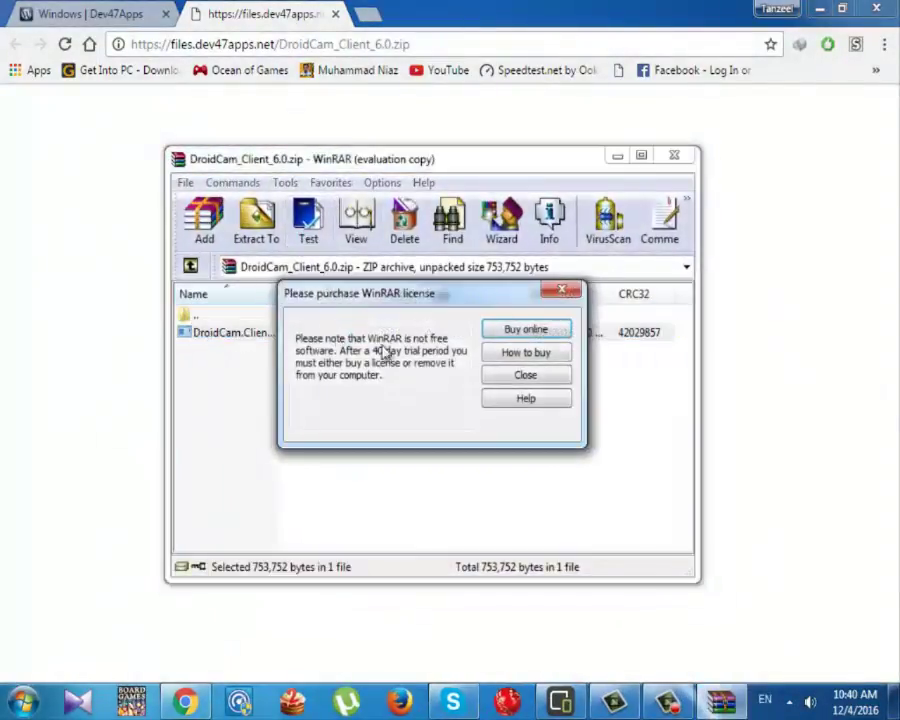
pyautogui.click(336, 14)
pyautogui.click(819, 8)
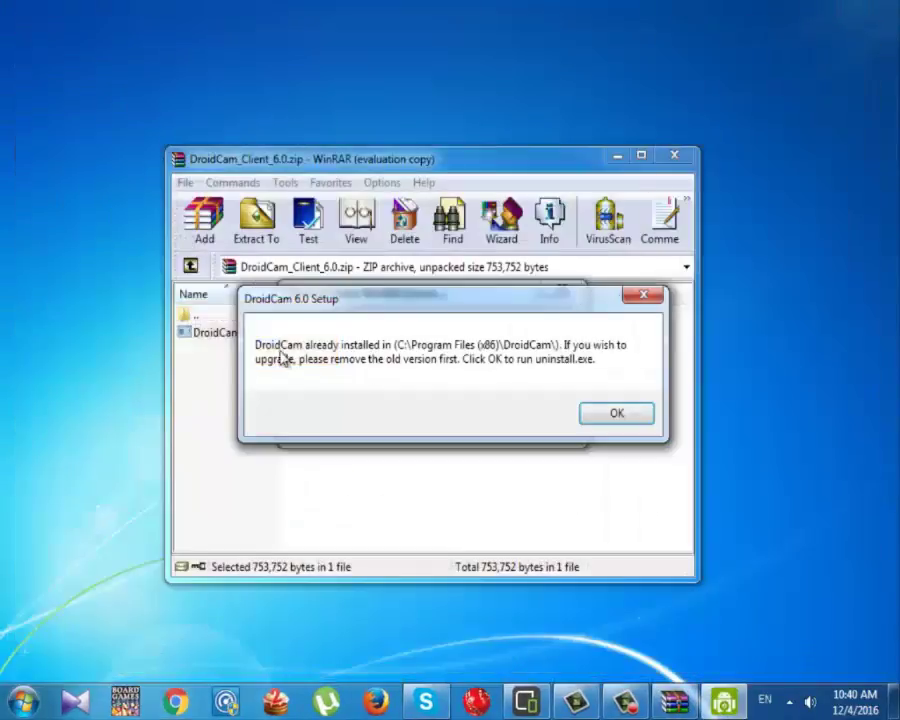
# Step: Close the archive window with its license reminder, acknowledge the DroidCam setup notice and leave the uninstaller without removing DroidCam
pyautogui.click(674, 158)
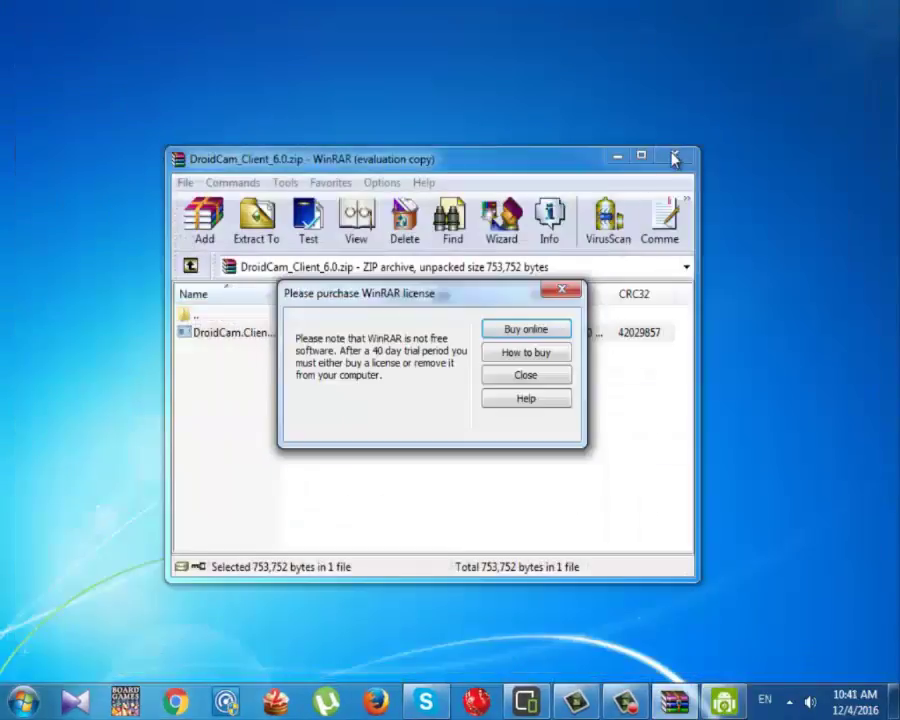
pyautogui.click(525, 375)
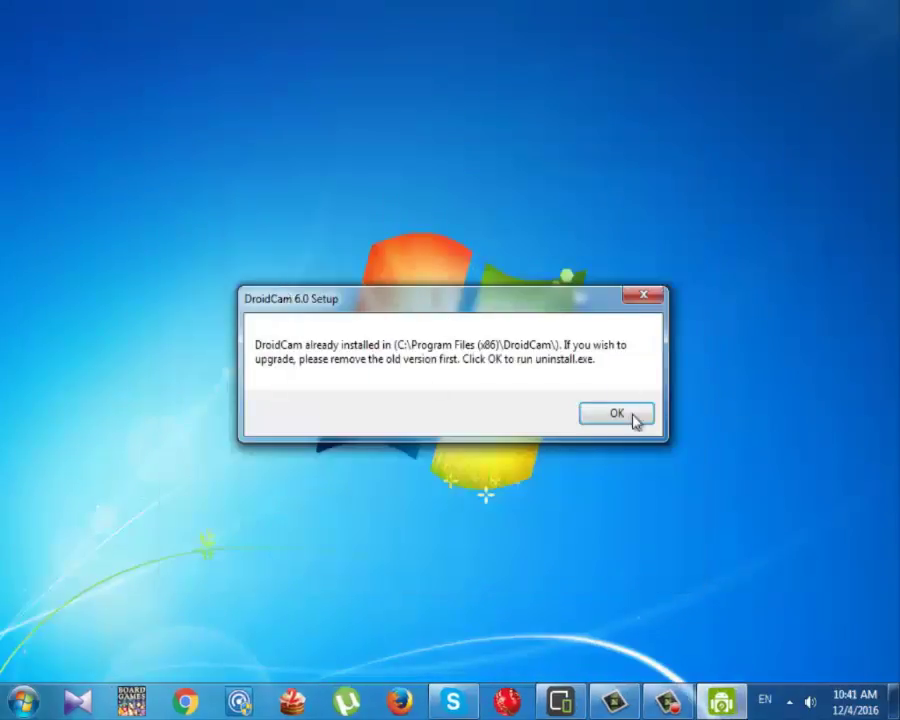
pyautogui.click(625, 425)
pyautogui.press('super')
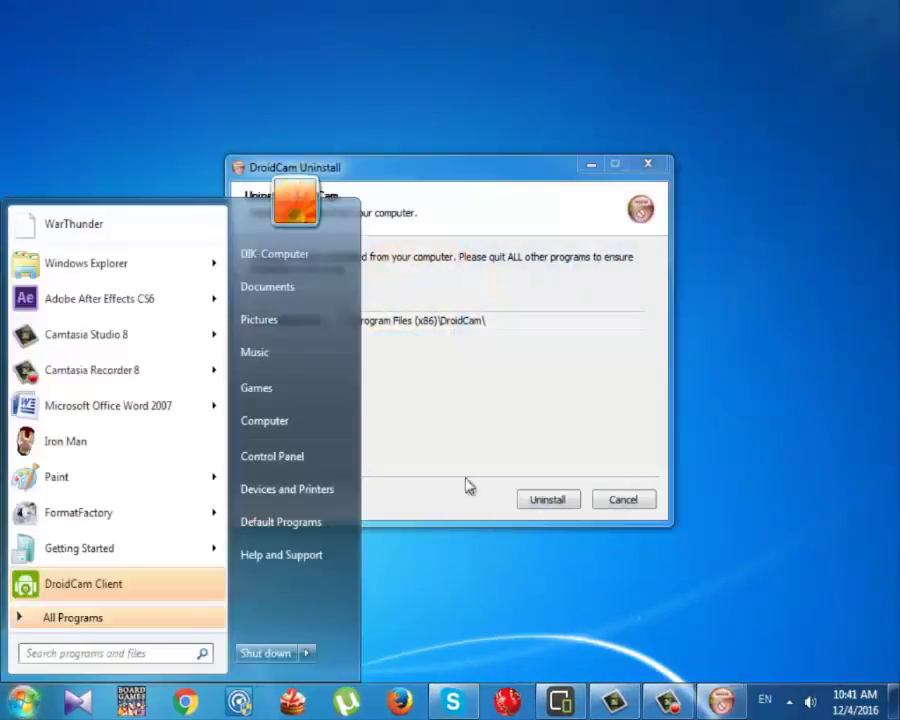
pyautogui.click(502, 394)
pyautogui.click(548, 499)
# Step: Launch the installed DroidCam Client and move its window away from the screen corner
pyautogui.press('super')
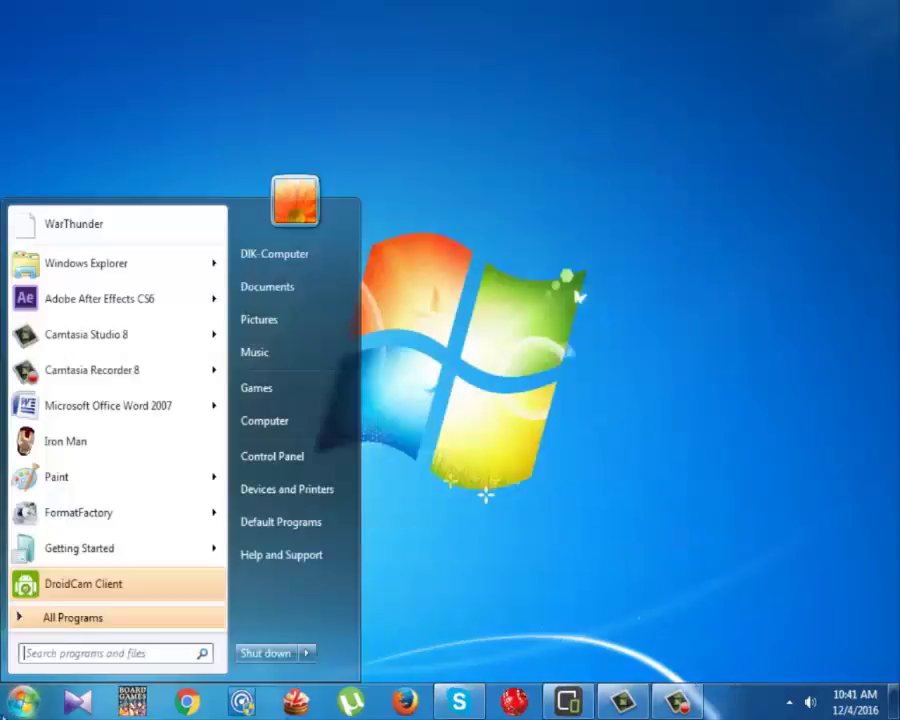
pyautogui.click(92, 596)
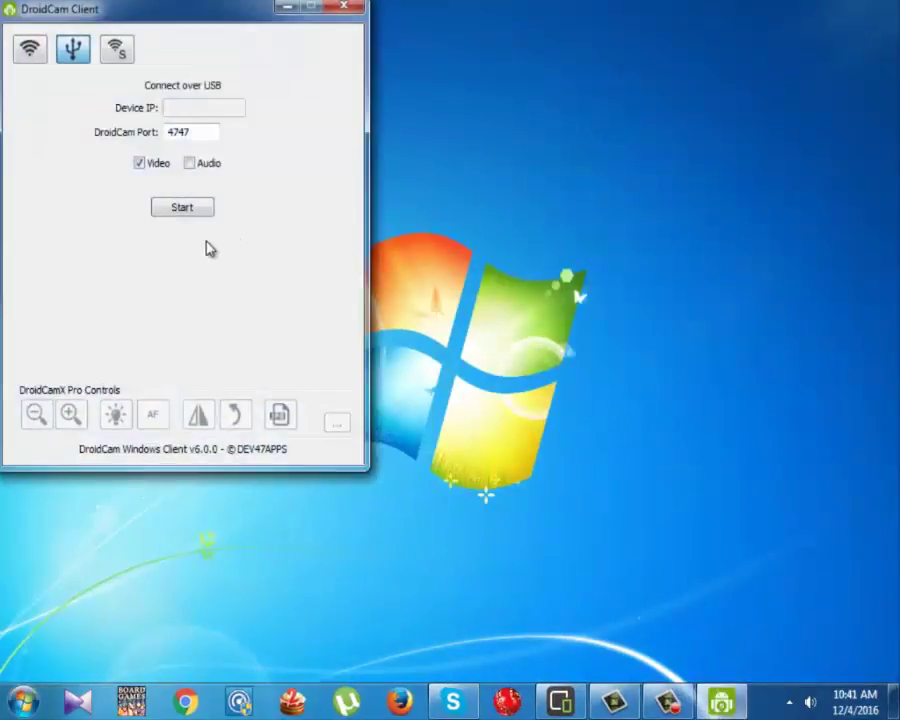
pyautogui.moveTo(197, 15); pyautogui.dragTo(396, 54)
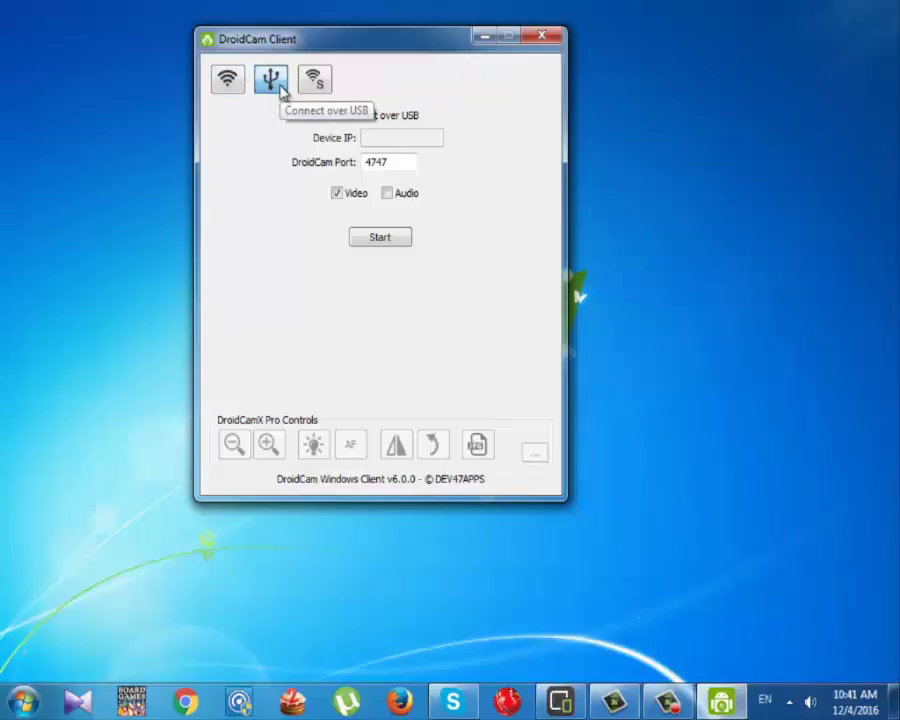
# Step: Restore the MirrorGo phone view, open the DroidCam app on the phone and complete its help pages
pyautogui.click(560, 703)
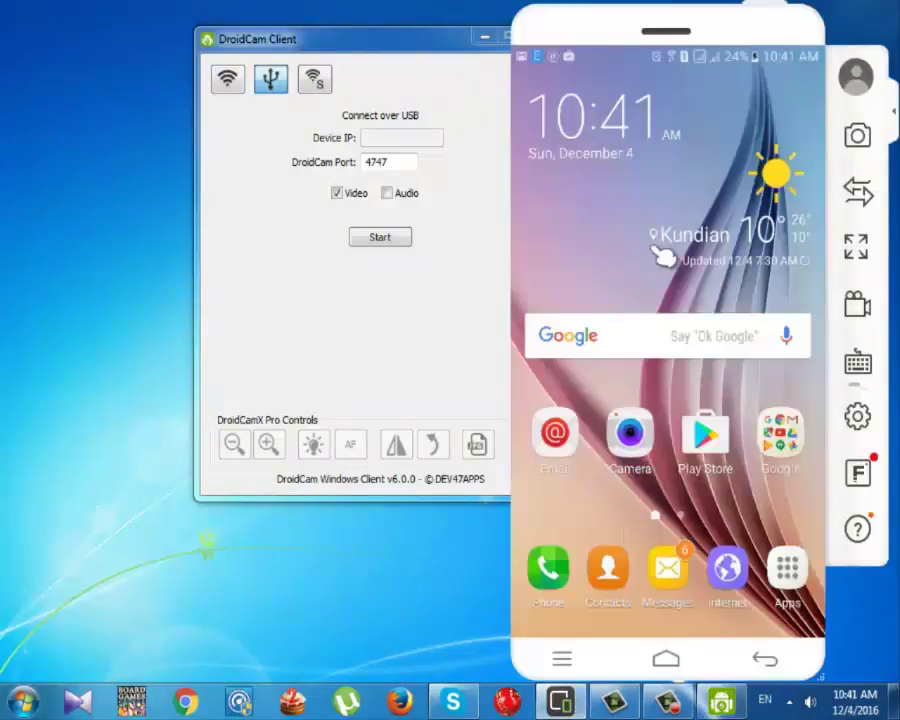
pyautogui.click(790, 572)
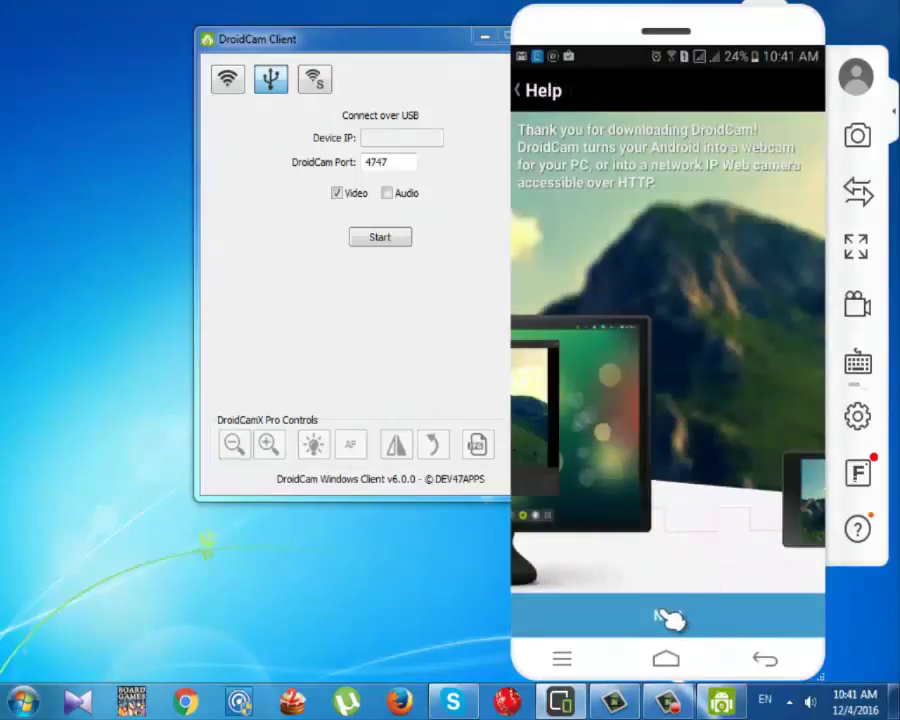
pyautogui.click(668, 618)
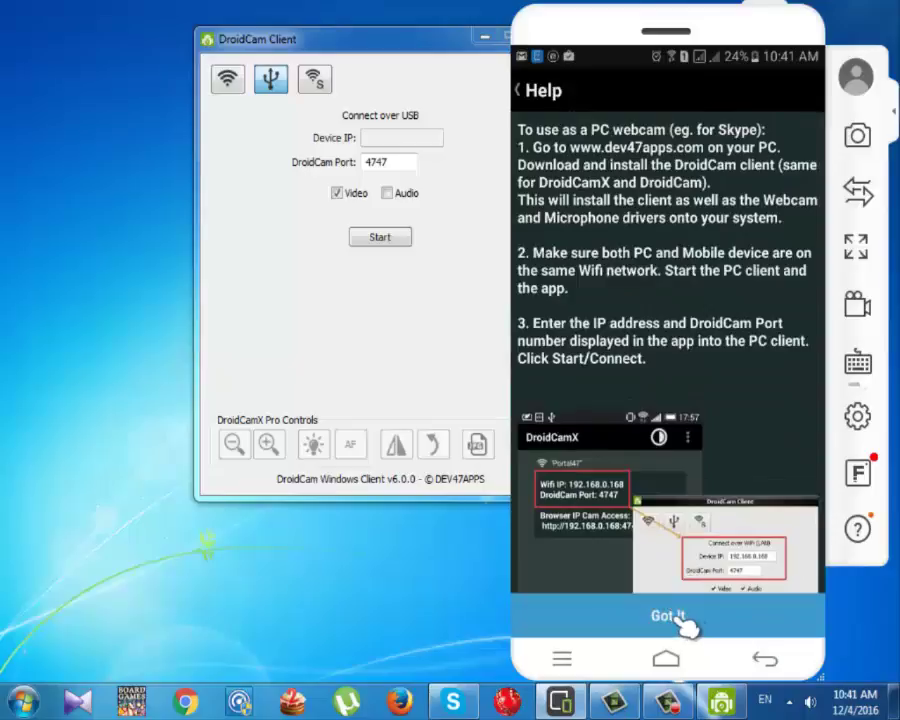
pyautogui.click(686, 620)
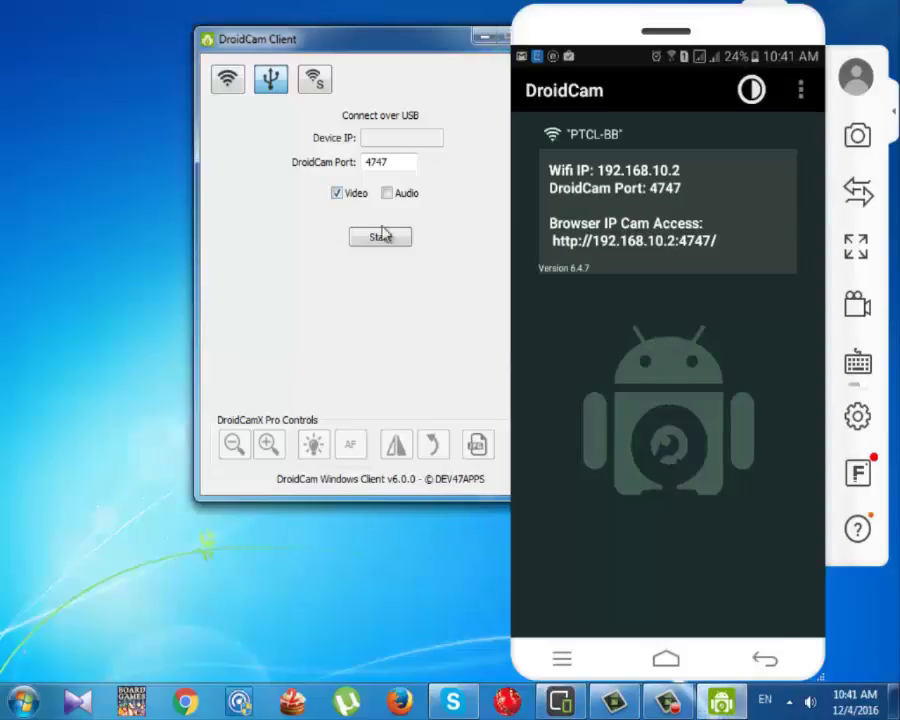
# Step: Start the USB video connection in the DroidCam Client and minimize the phone mirroring window
pyautogui.click(384, 248)
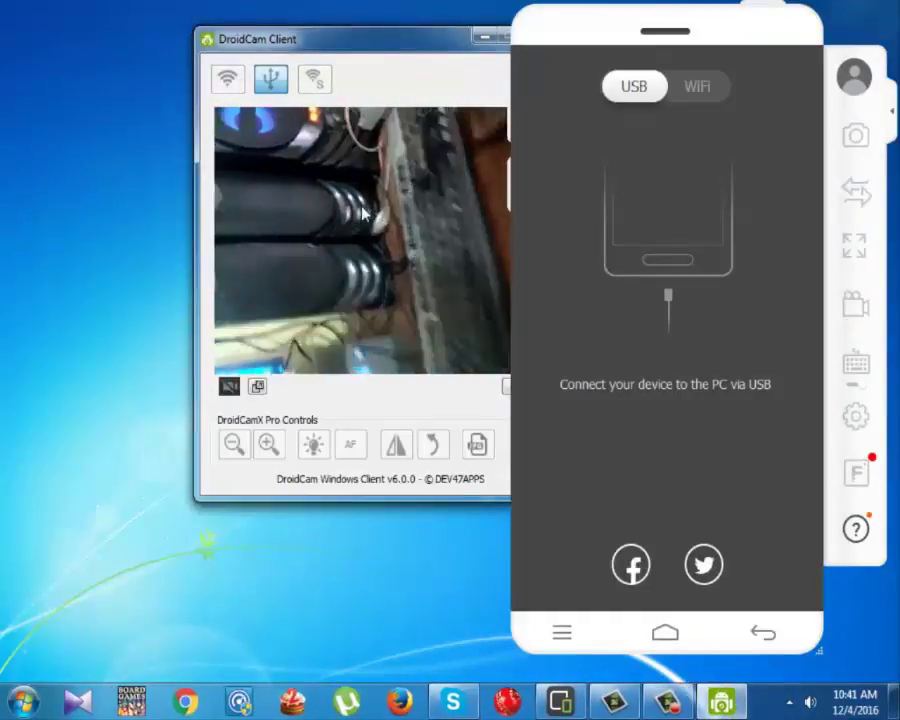
pyautogui.moveTo(795, 24)
pyautogui.click(766, 30)
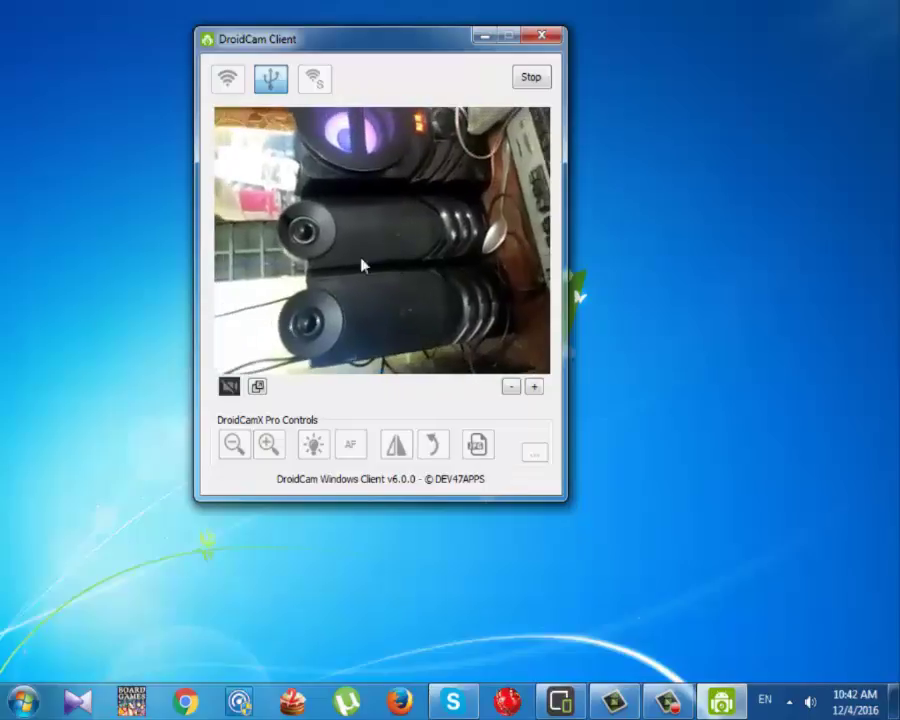
# Step: Switch to a maximized Skype window with the DroidCam Client minimized, and video call the contact with the status "peace and love"
pyautogui.click(453, 701)
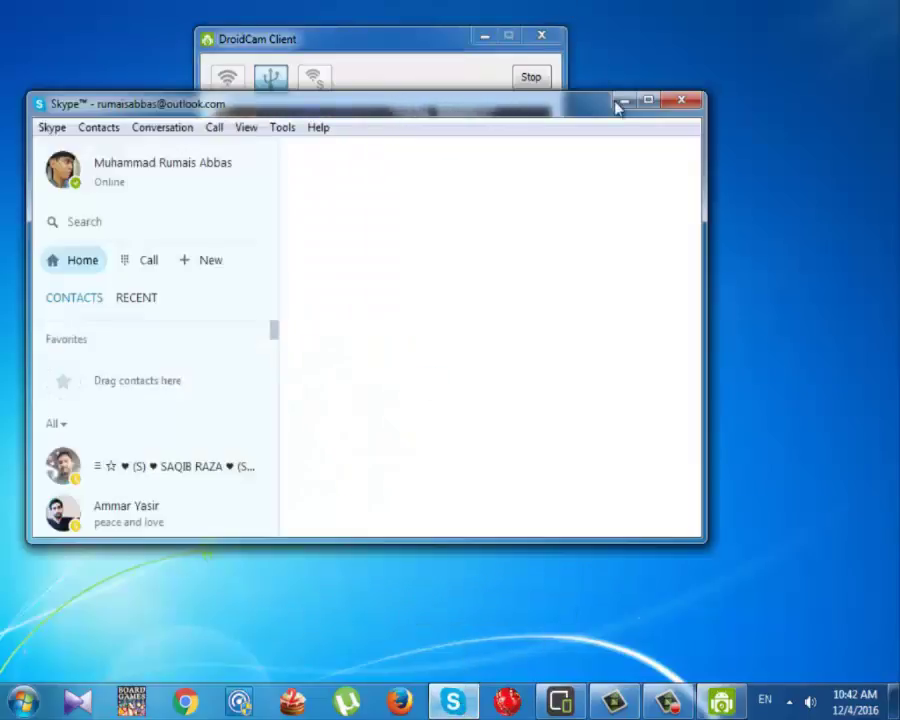
pyautogui.click(471, 43)
pyautogui.click(484, 37)
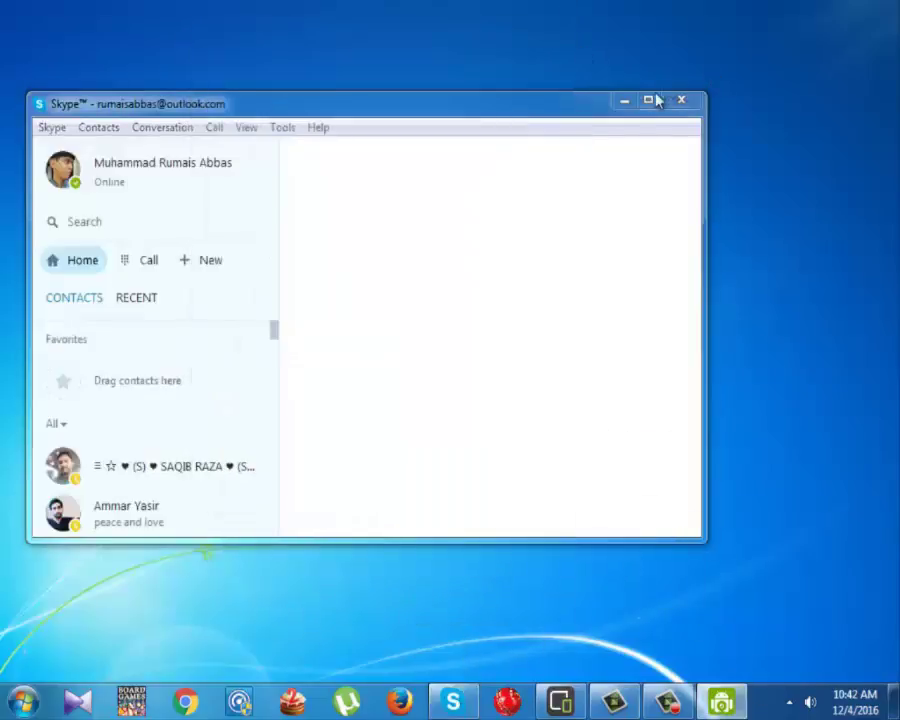
pyautogui.click(648, 100)
pyautogui.click(90, 404)
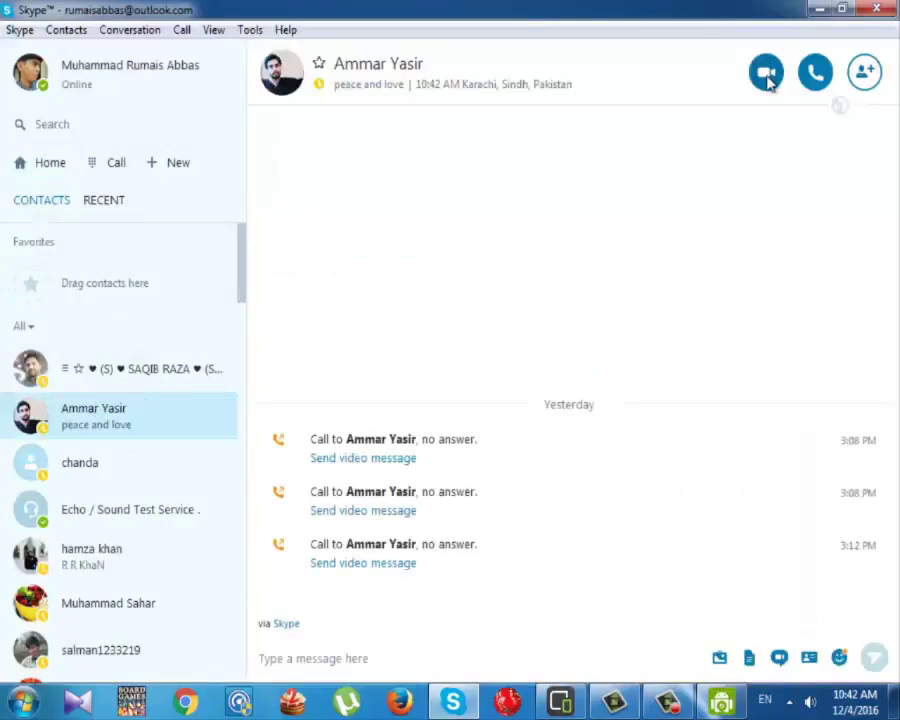
pyautogui.click(767, 75)
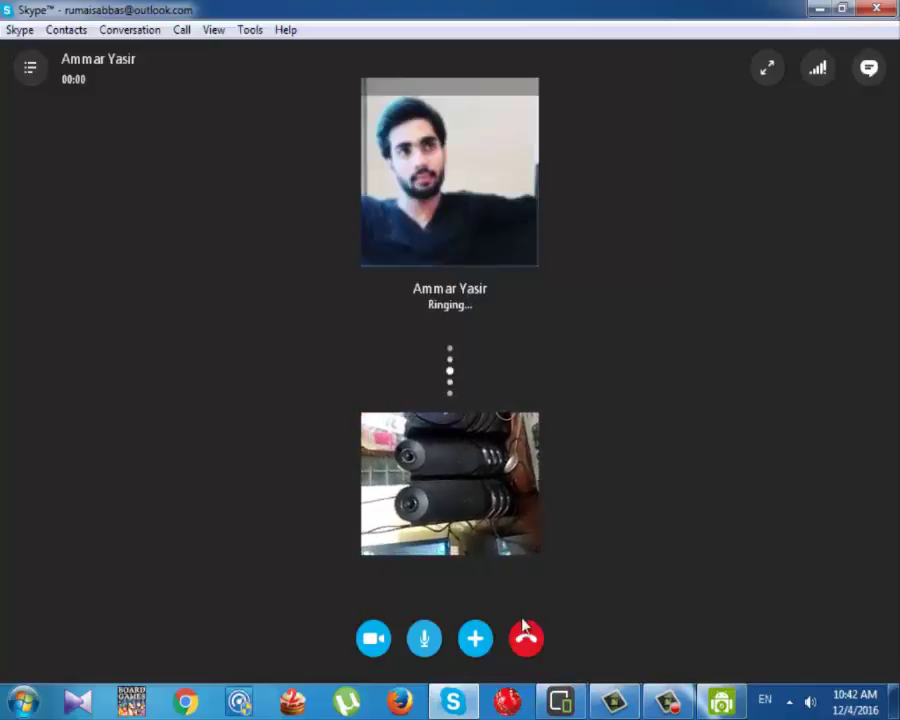
# Step: End the video call and close the Skype window
pyautogui.click(876, 8)
pyautogui.click(840, 84)
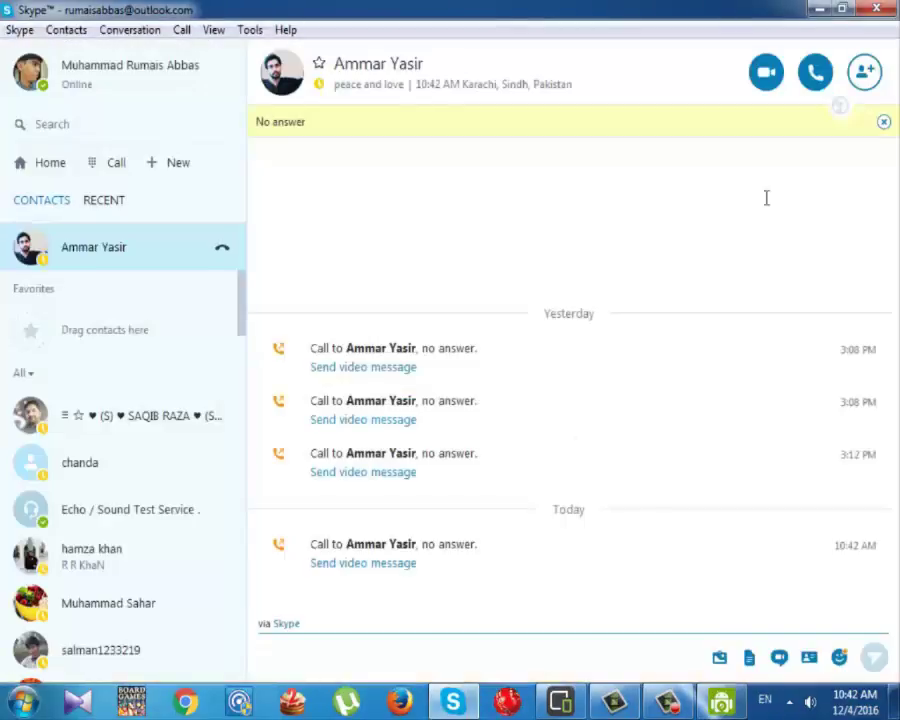
pyautogui.click(876, 8)
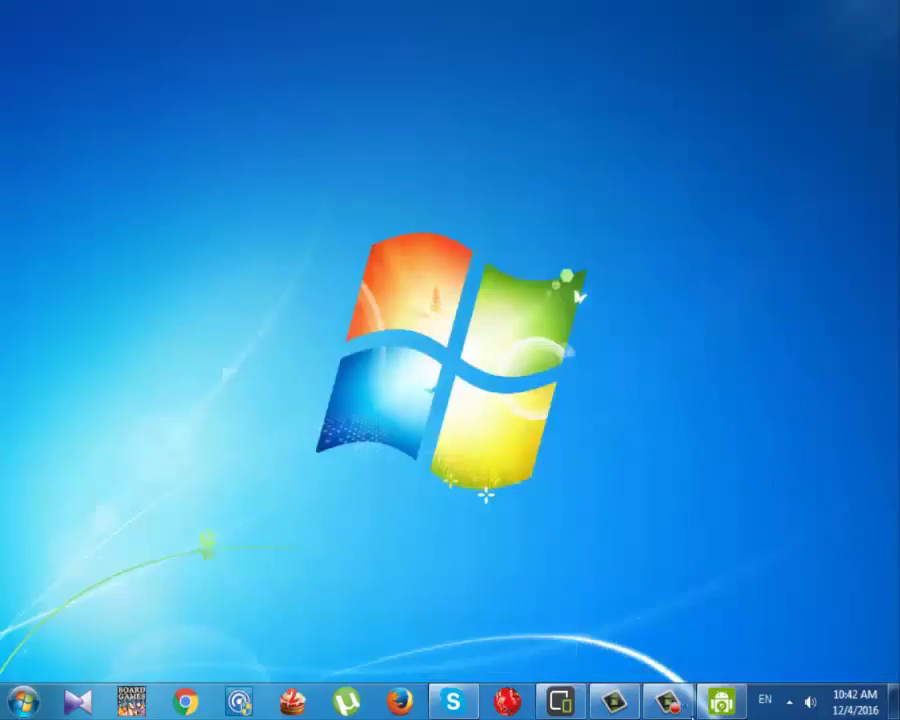
# Step: Restore the DroidCam Client, stop its video stream and close the client
pyautogui.click(720, 700)
pyautogui.click(541, 86)
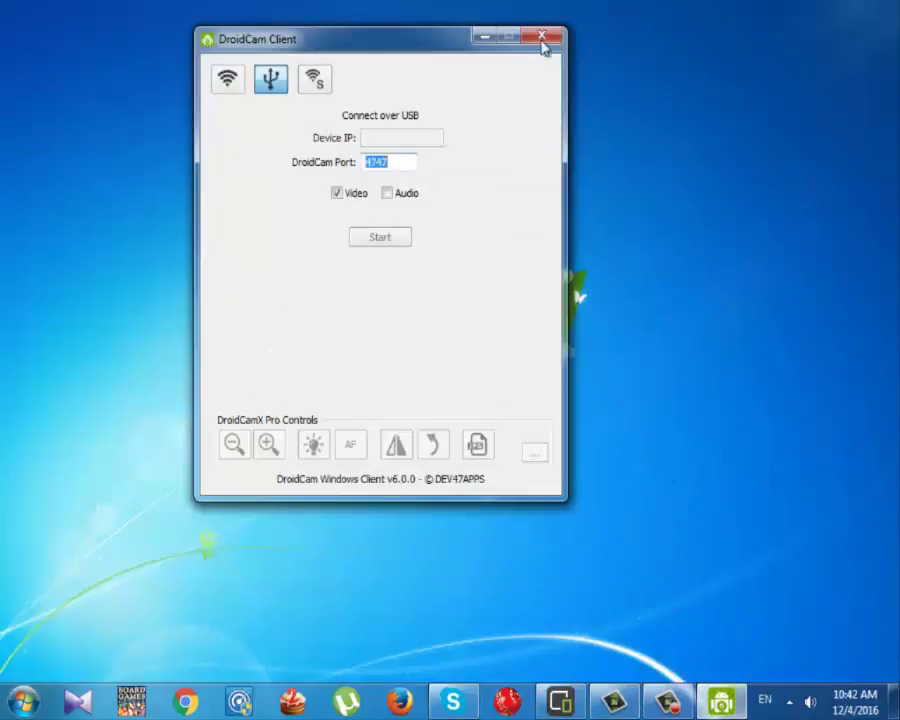
pyautogui.click(542, 36)
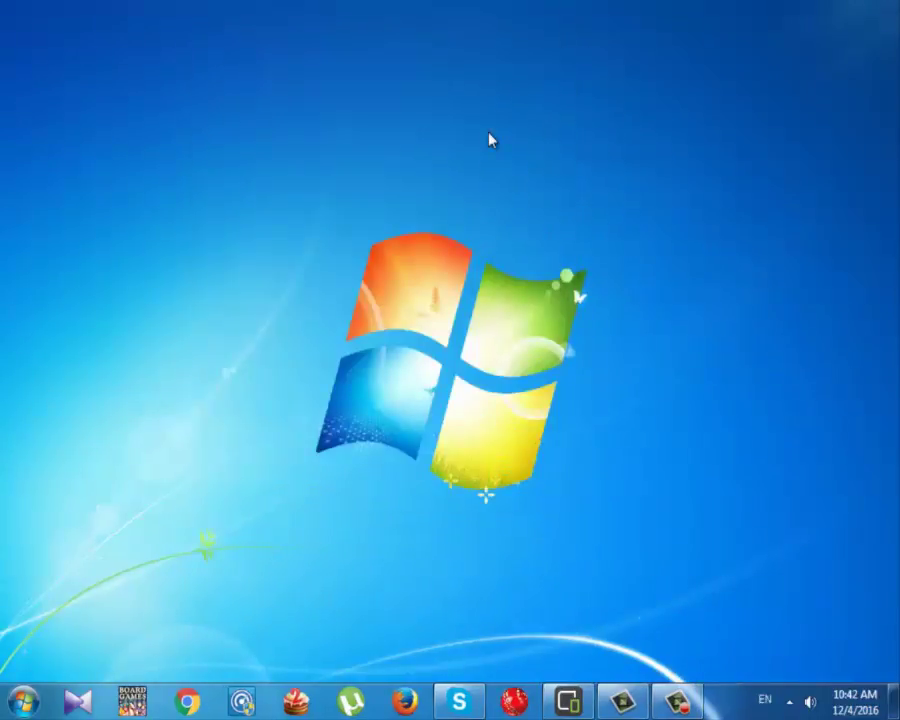